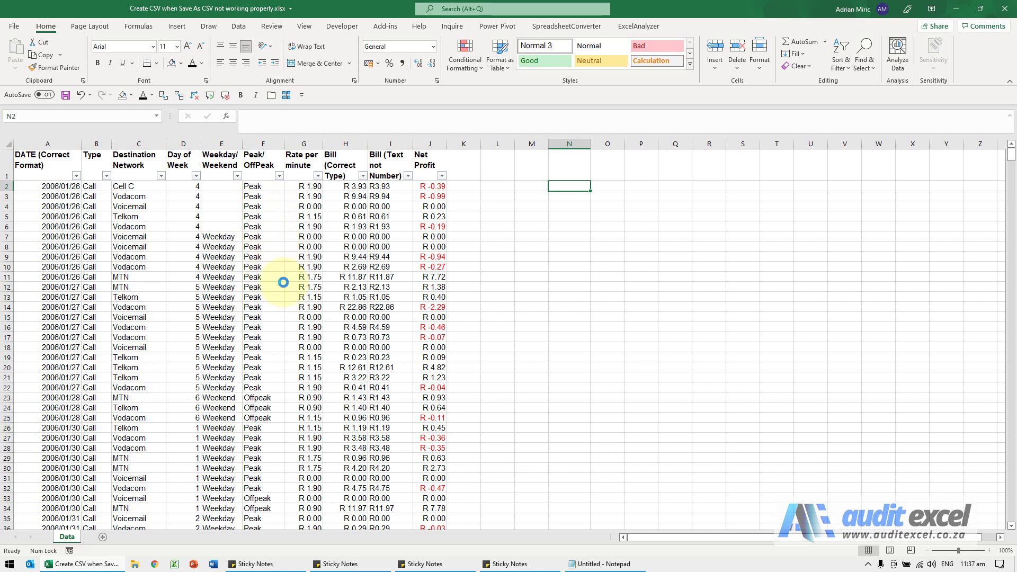
# Open Save As, look through the file types, then cancel without saving
pyautogui.press('F12')
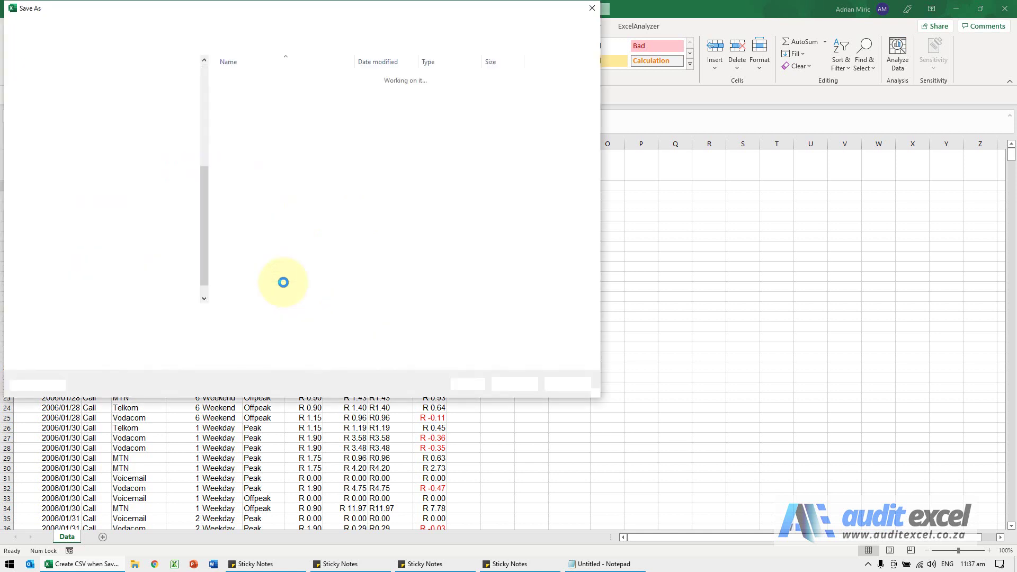
pyautogui.click(238, 328)
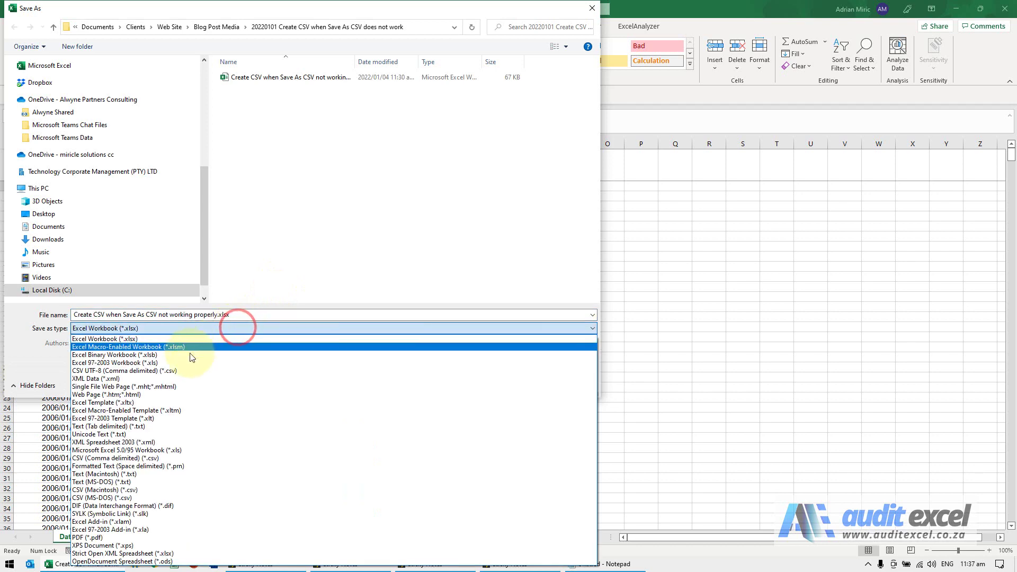
pyautogui.click(306, 273)
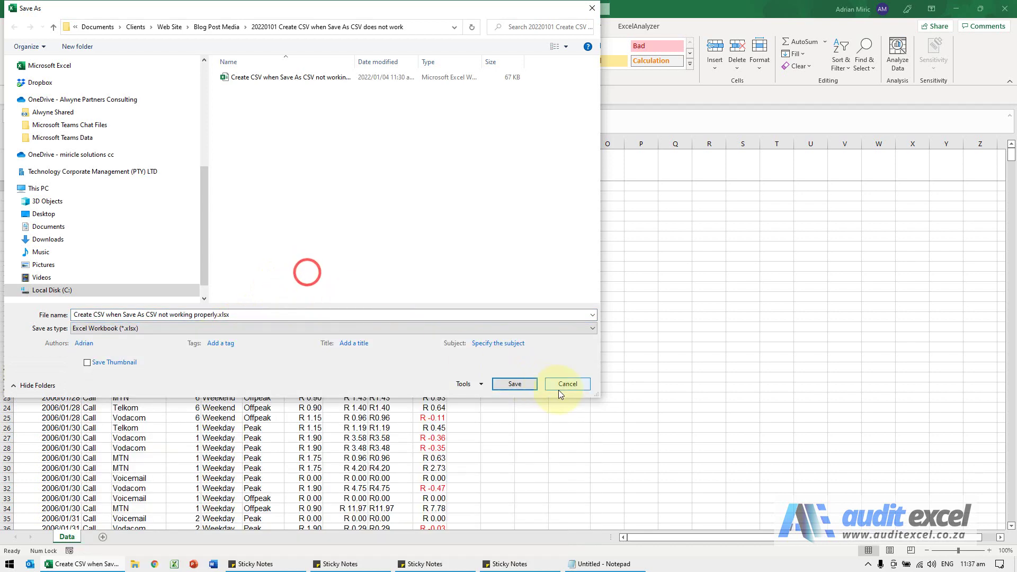
pyautogui.click(565, 384)
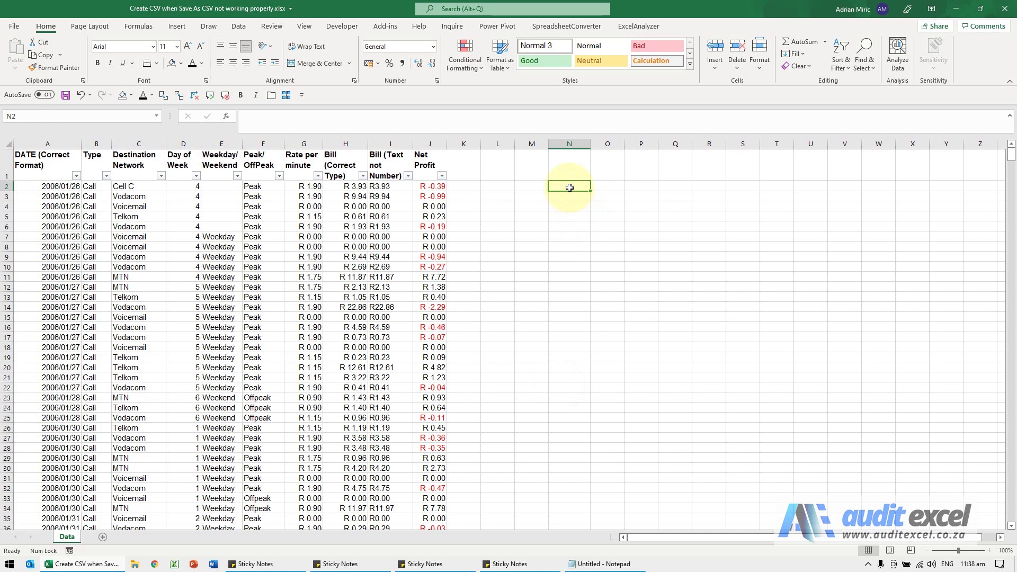
# Insert the TEXTJOIN function into cell N2 from the function picker
pyautogui.click(230, 117)
pyautogui.click(435, 280)
pyautogui.press('t')
pyautogui.press('e')
pyautogui.press('x')
pyautogui.press('t')
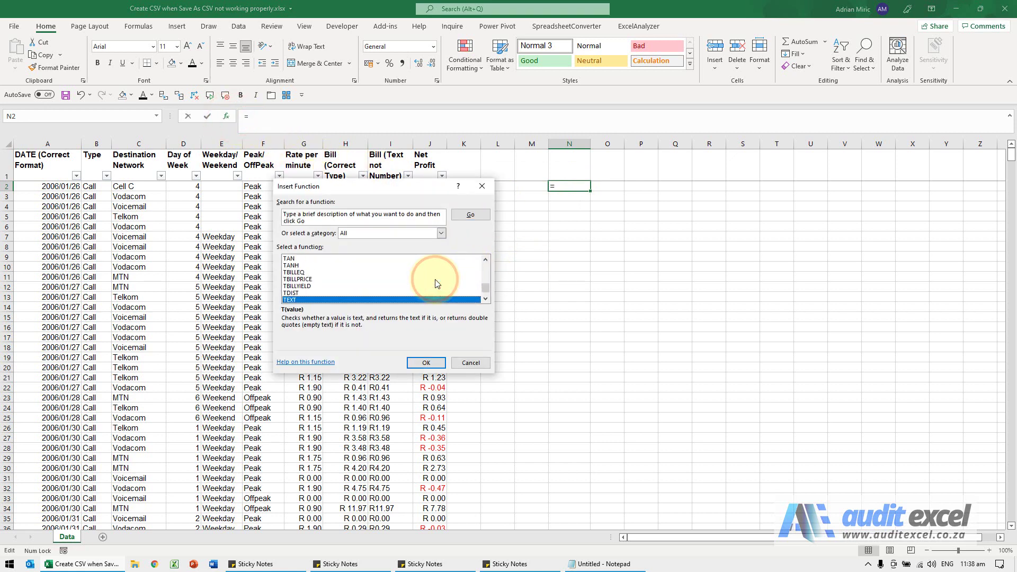
pyautogui.click(485, 299)
pyautogui.click(485, 298)
pyautogui.click(372, 298)
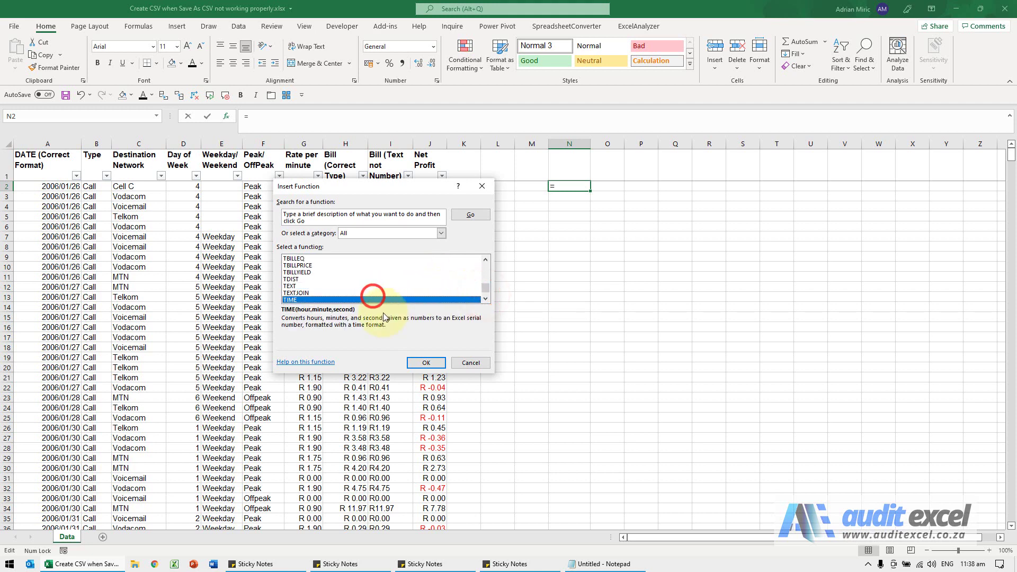
pyautogui.click(365, 292)
pyautogui.click(423, 362)
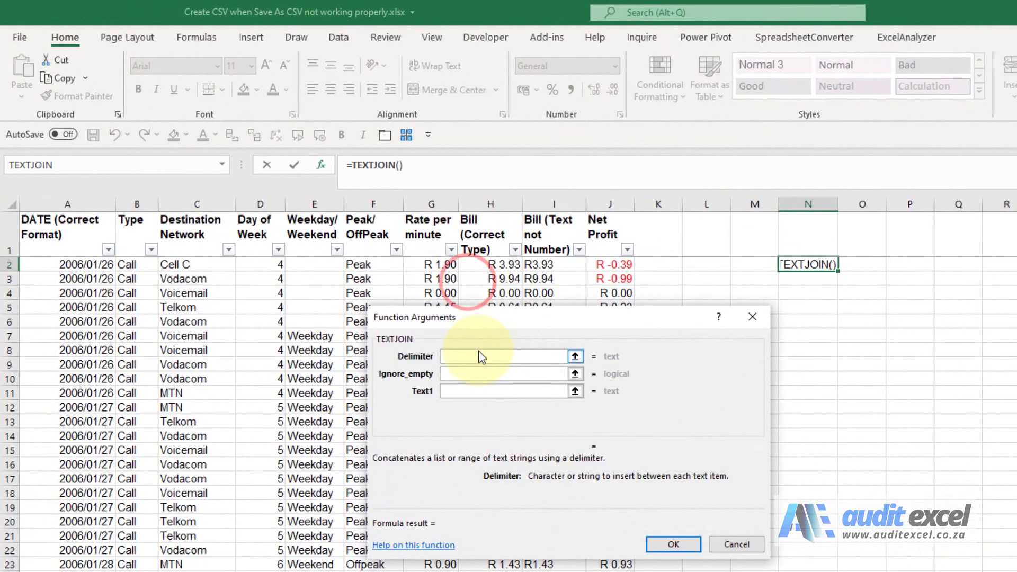
# Set TEXTJOIN's arguments to delimiter ";", Ignore_empty false, and Text1 A2:J2
pyautogui.click(321, 220)
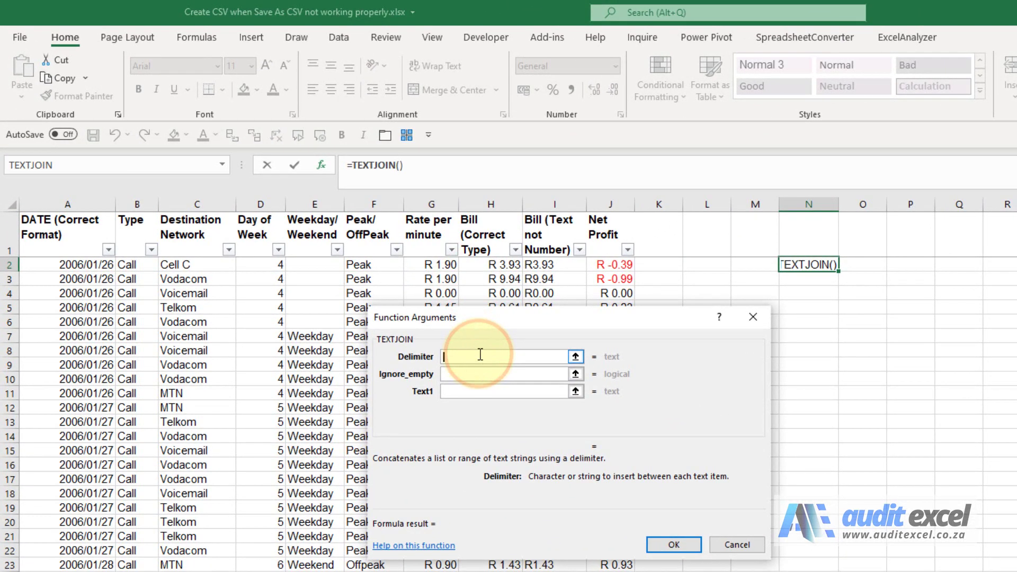
pyautogui.write('";"')
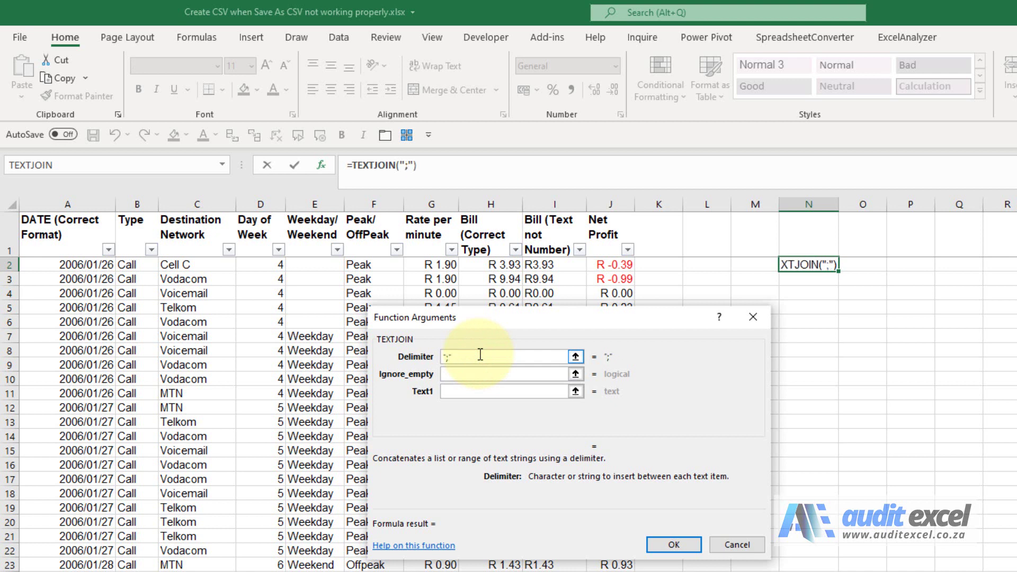
pyautogui.click(468, 375)
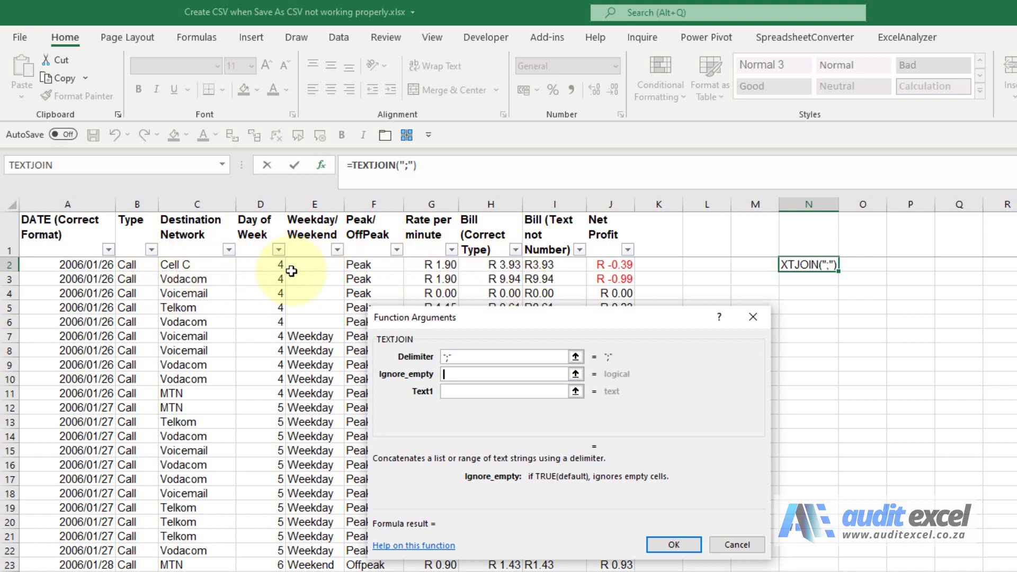
pyautogui.click(447, 374)
pyautogui.write('false')
pyautogui.click(465, 391)
pyautogui.moveTo(609, 265); pyautogui.dragTo(76, 261)
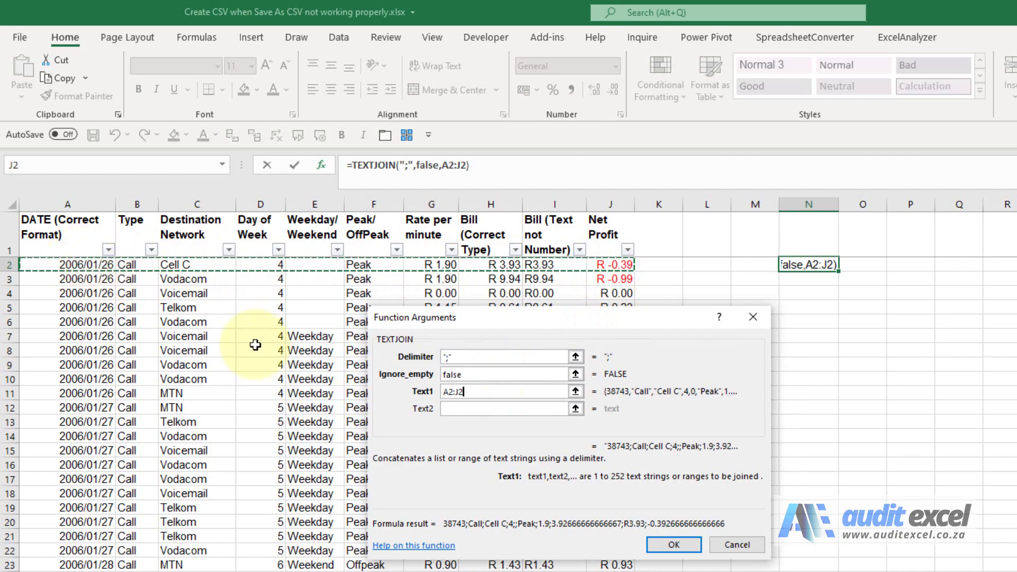
# Confirm the N2 TEXTJOIN formula, fill it down to N34, and copy N2:N34
pyautogui.click(673, 543)
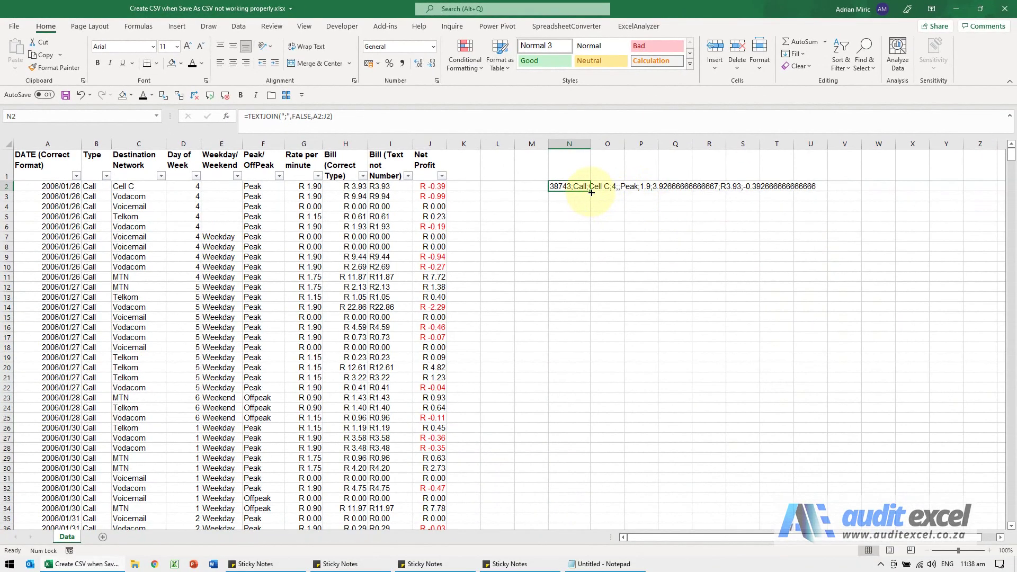
pyautogui.moveTo(591, 192); pyautogui.dragTo(584, 510)
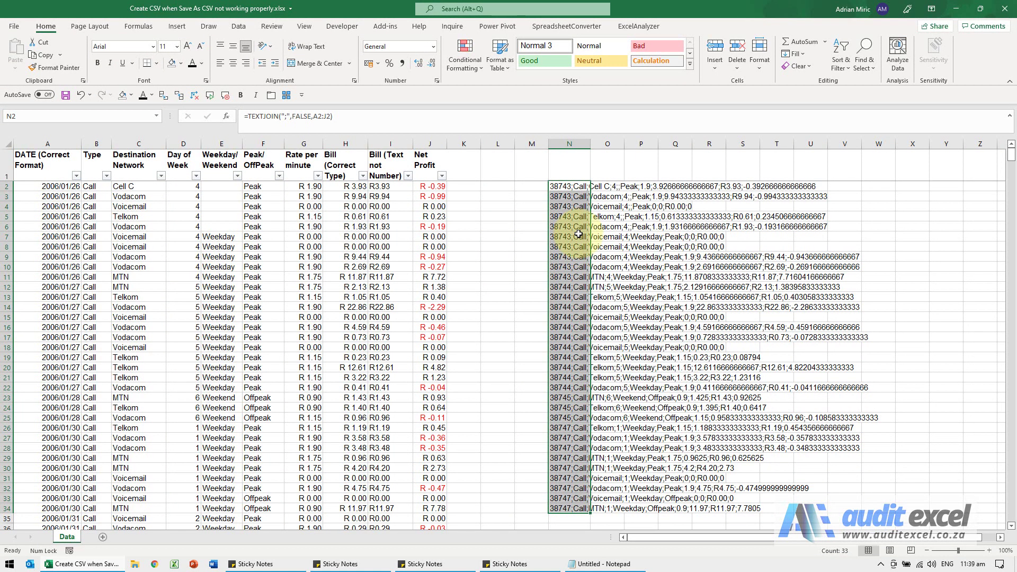
pyautogui.hotkey('ctrl', 'c')
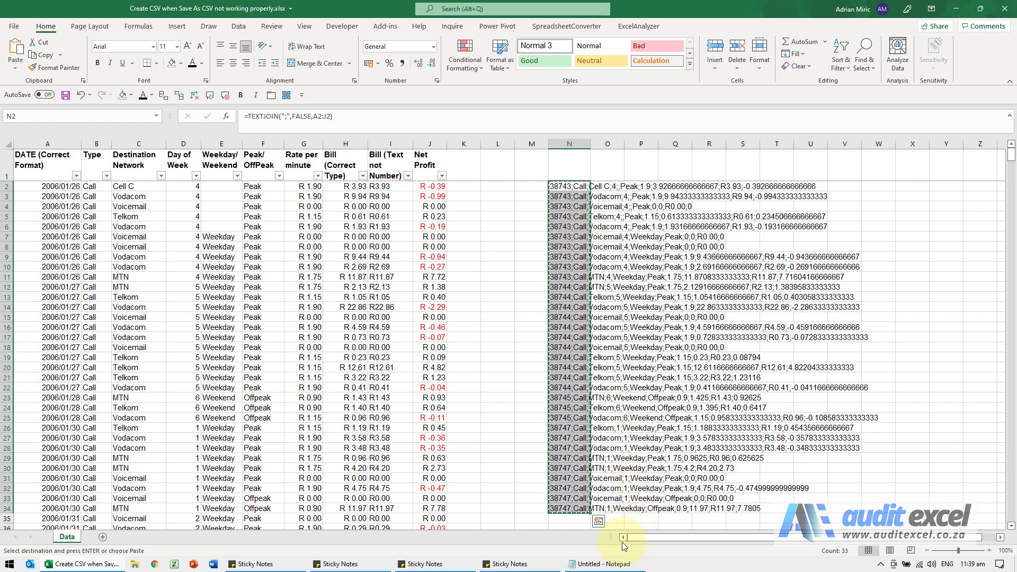
# Paste the copied rows into the blank Notepad note and cancel closing it, leaving it unsaved
pyautogui.click(612, 563)
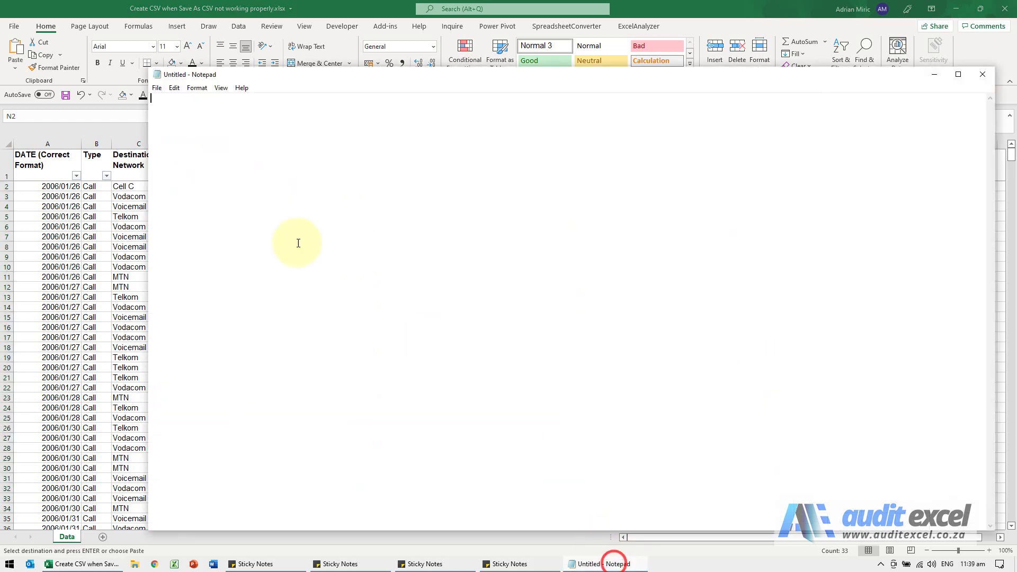
pyautogui.click(201, 103)
pyautogui.hotkey('ctrl', 'v')
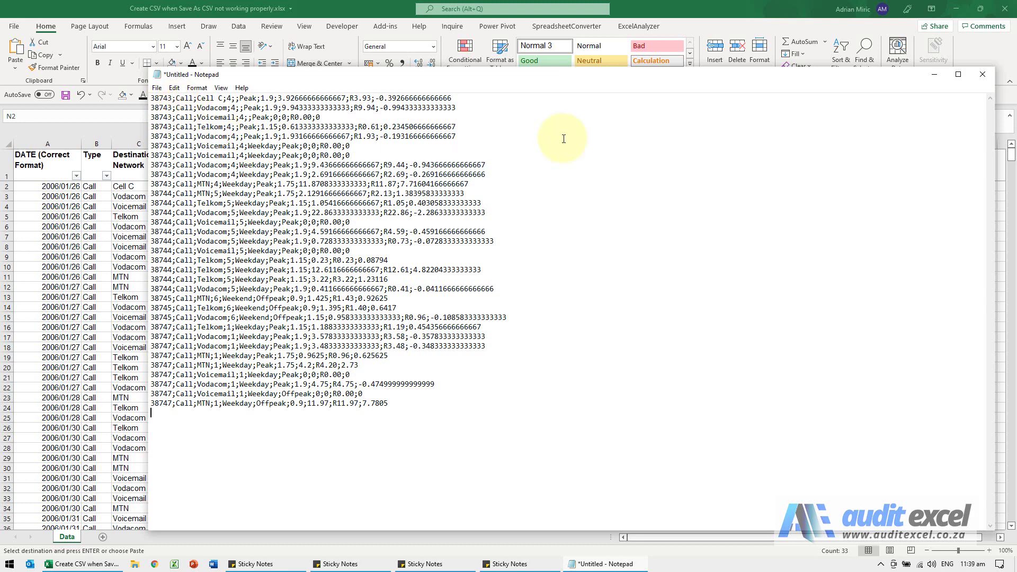
pyautogui.click(982, 75)
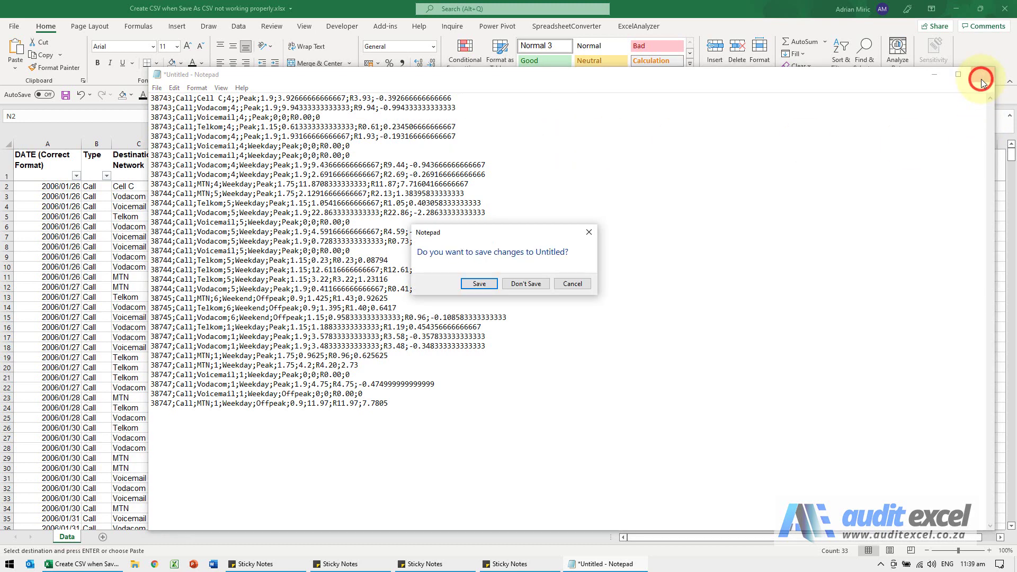
pyautogui.click(578, 287)
# Back in Excel, select the joined results in N2:N34 starting from N2
pyautogui.click(90, 273)
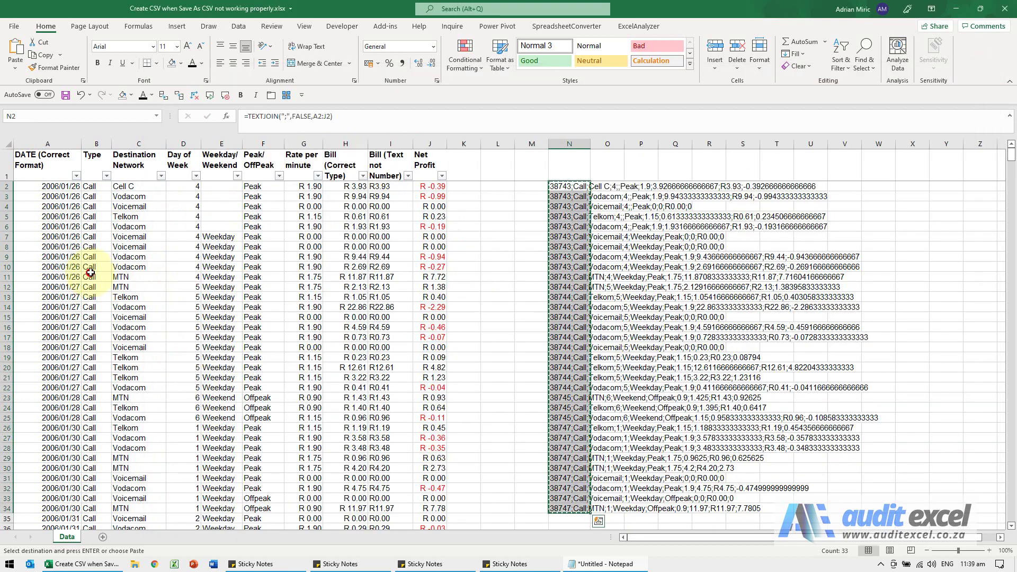
pyautogui.click(569, 186)
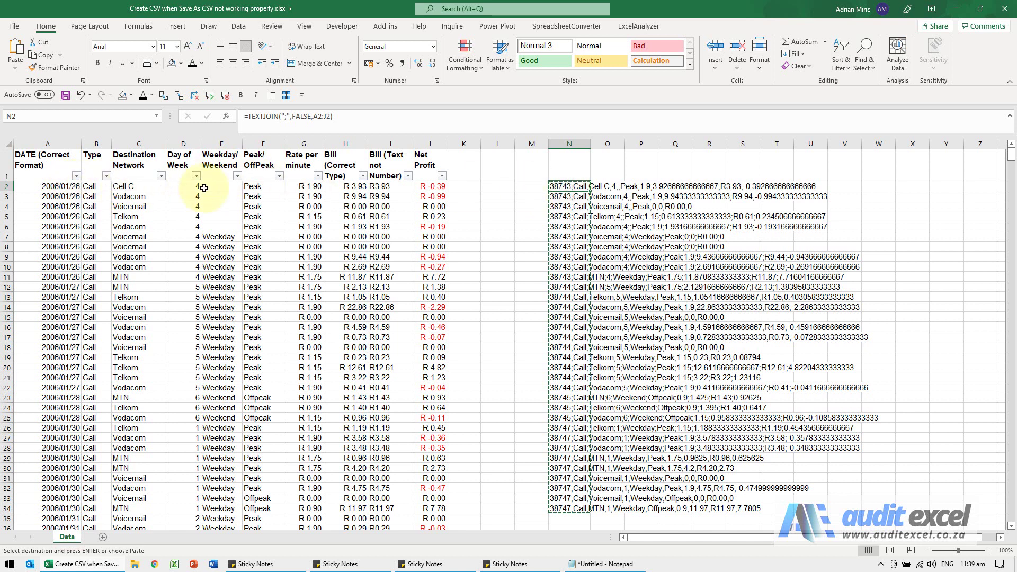
pyautogui.hotkey('ctrl', 'shift', 'Down')
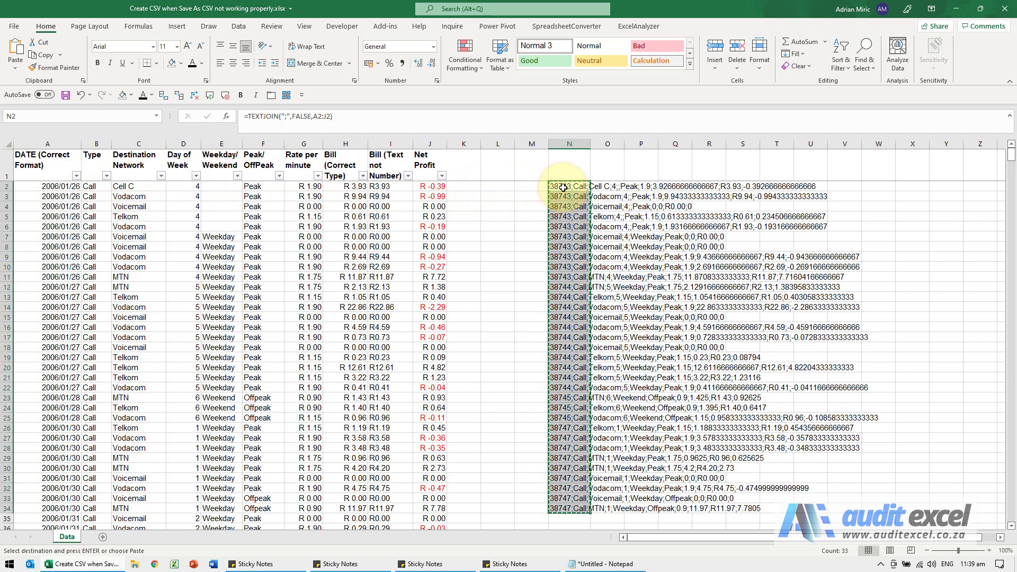
# Delete the joined results from N2:N34 and make N2 the active cell again
pyautogui.press('Delete')
pyautogui.press('Up')
pyautogui.click(563, 187)
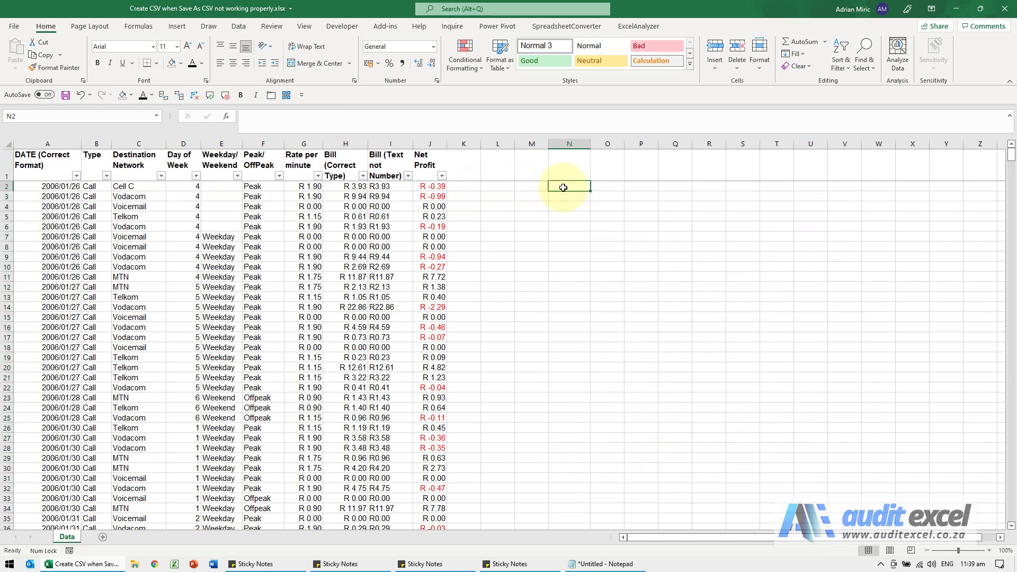
pyautogui.press('Up')
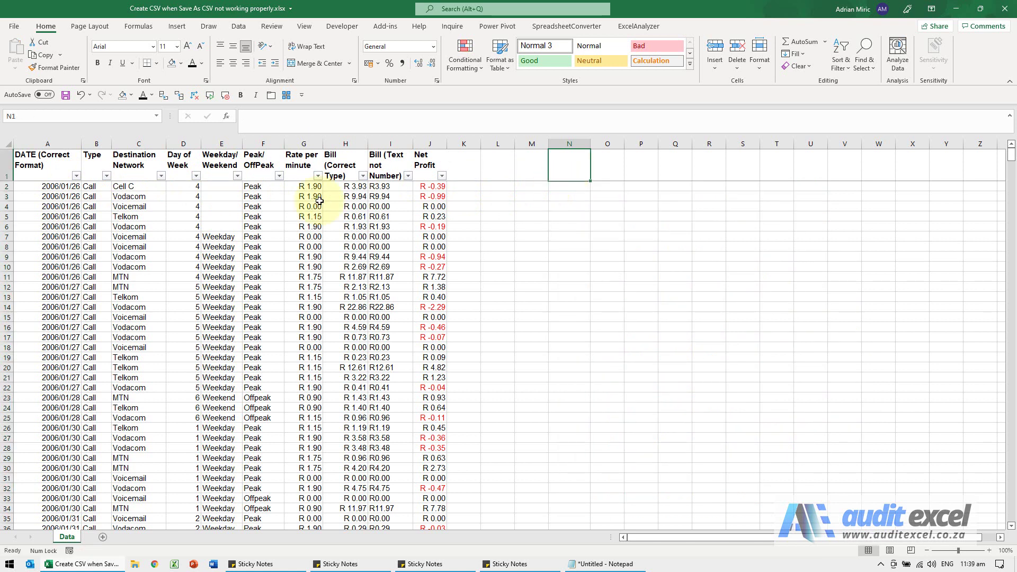
pyautogui.click(556, 188)
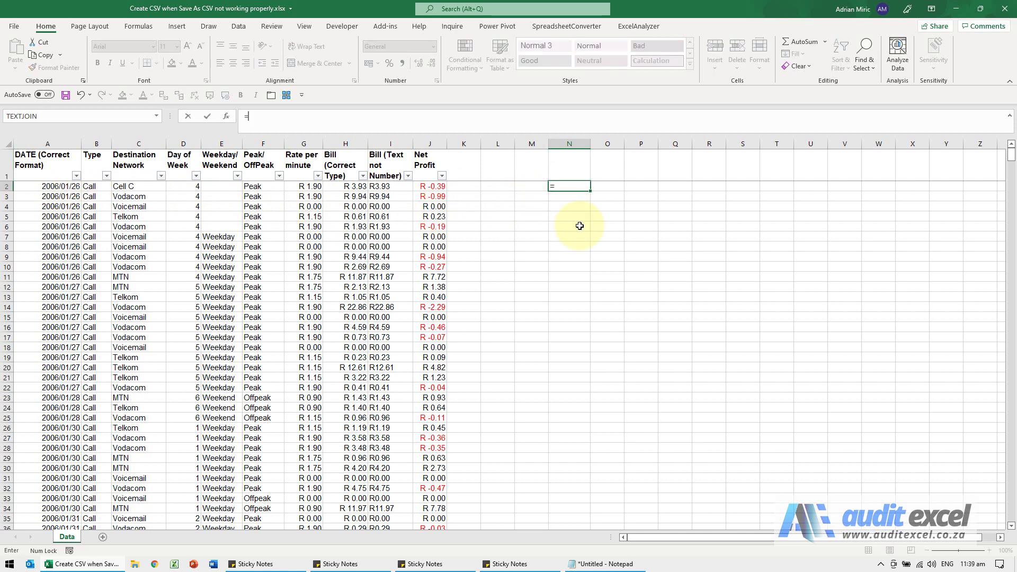
# Enter =TEXT(A2,"yyyy/mm/dd") in N2 and fill it down to N28
pyautogui.click(225, 116)
pyautogui.click(383, 323)
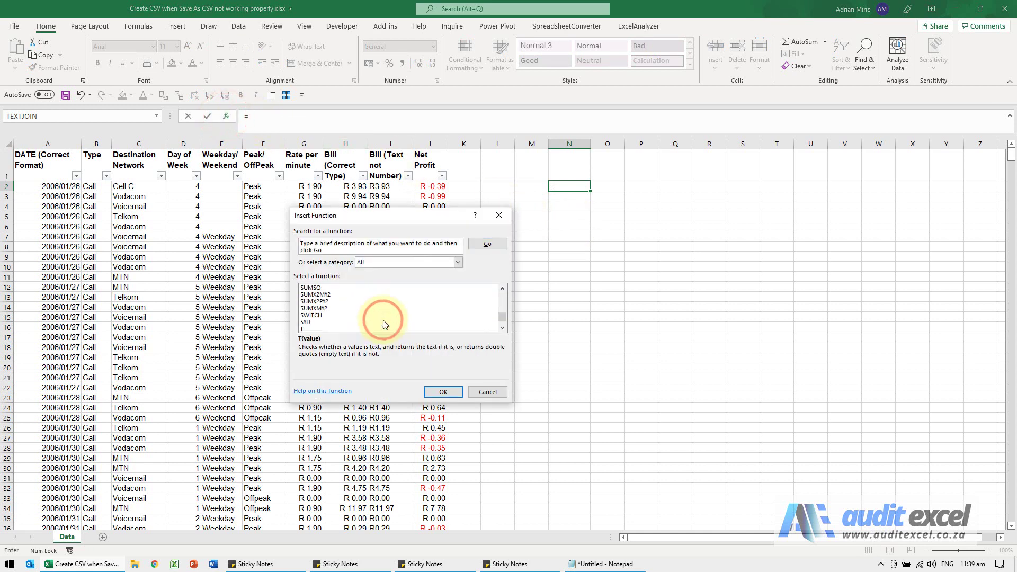
pyautogui.press('Return')
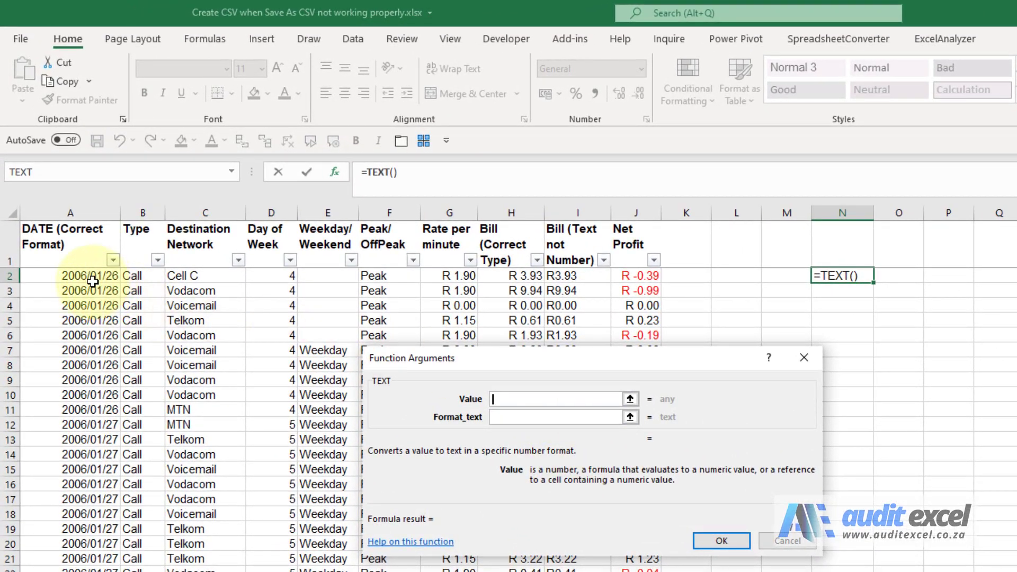
pyautogui.click(90, 267)
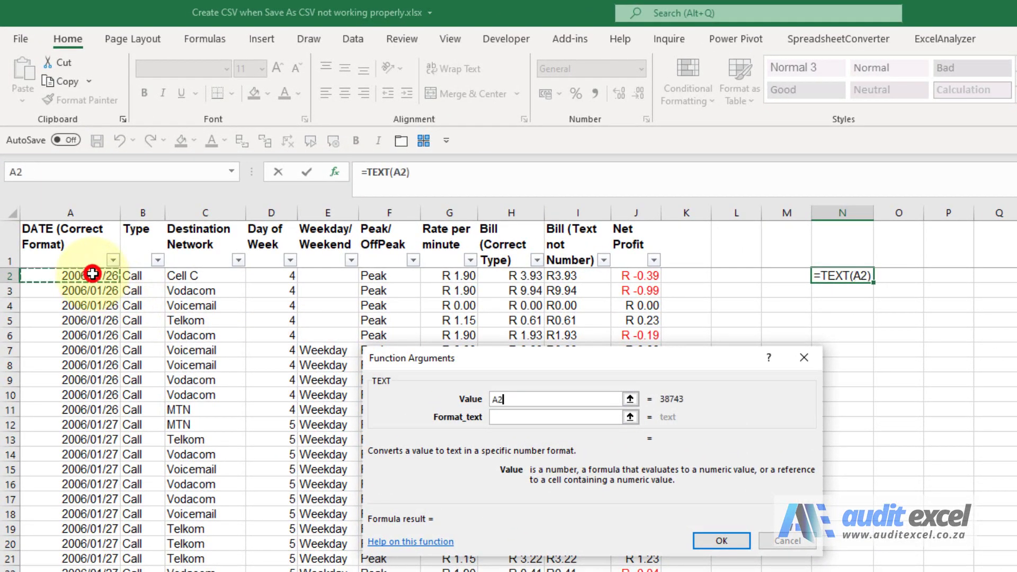
pyautogui.click(496, 418)
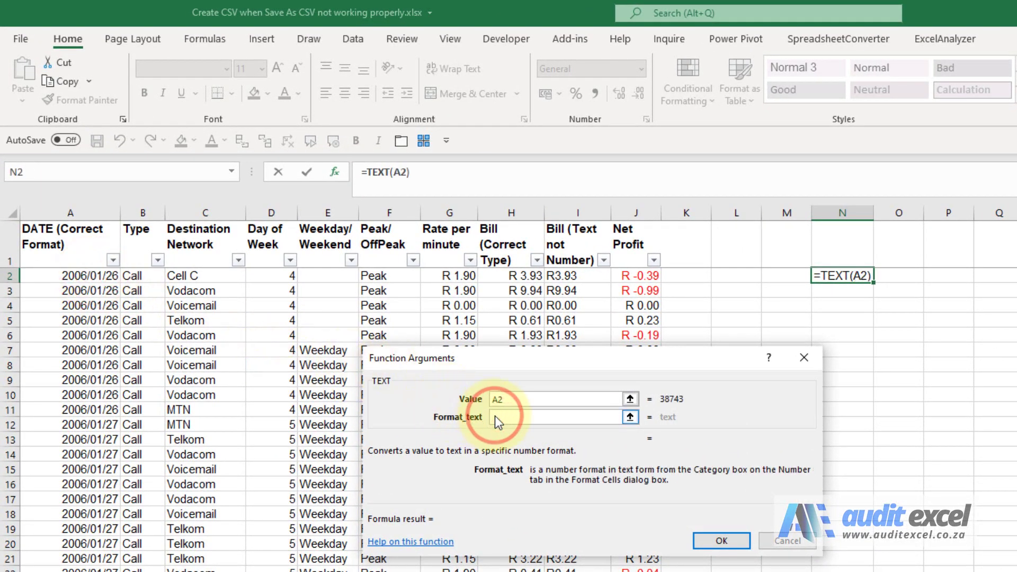
pyautogui.write('"')
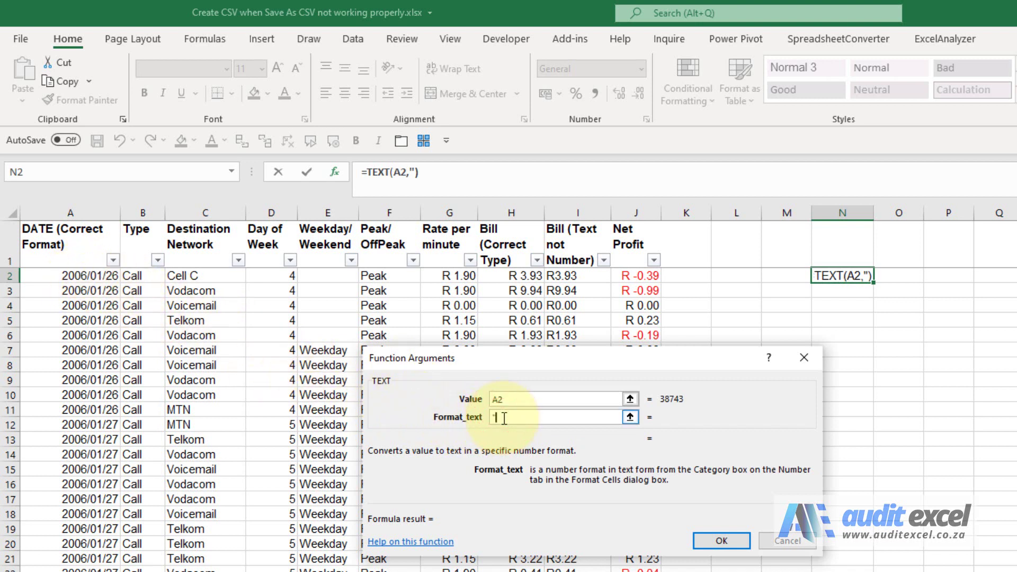
pyautogui.write('yyyy')
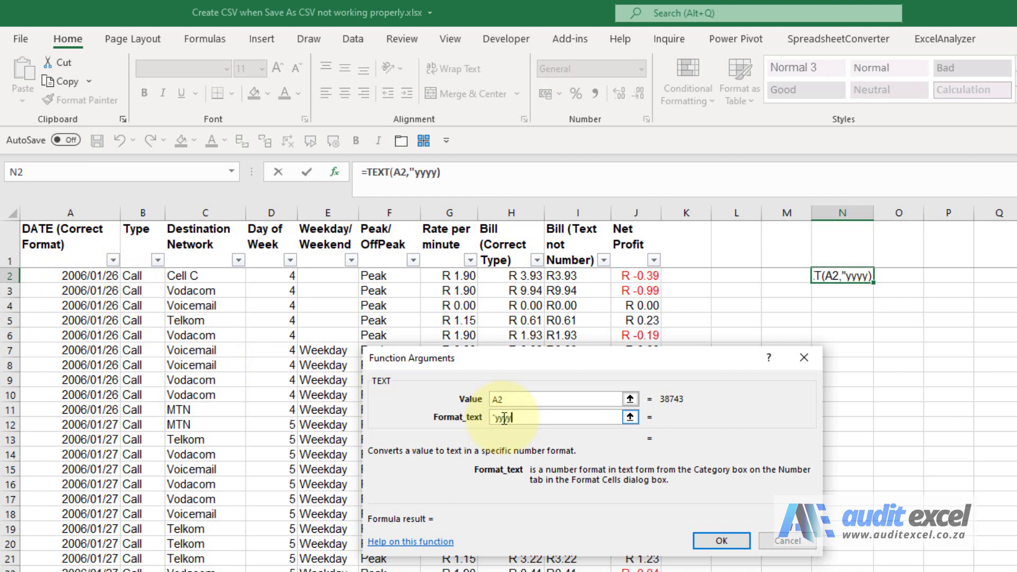
pyautogui.write('/')
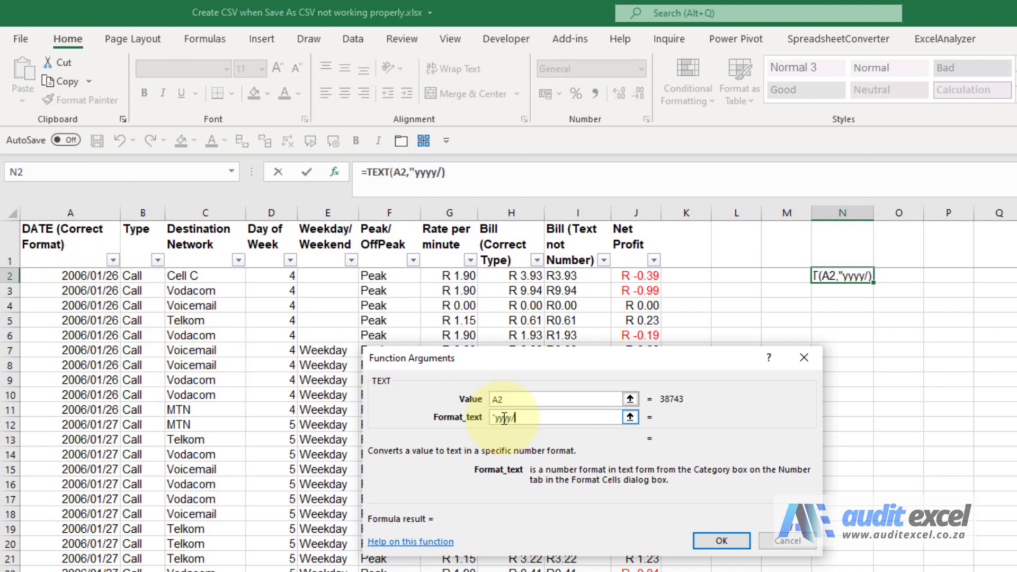
pyautogui.write('mm/dd')
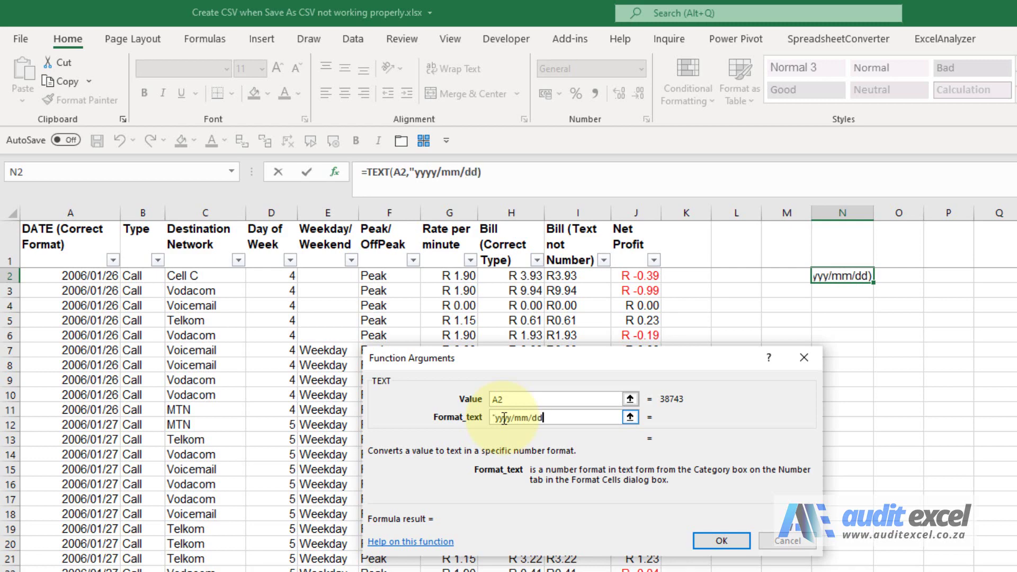
pyautogui.write('"')
pyautogui.click(721, 540)
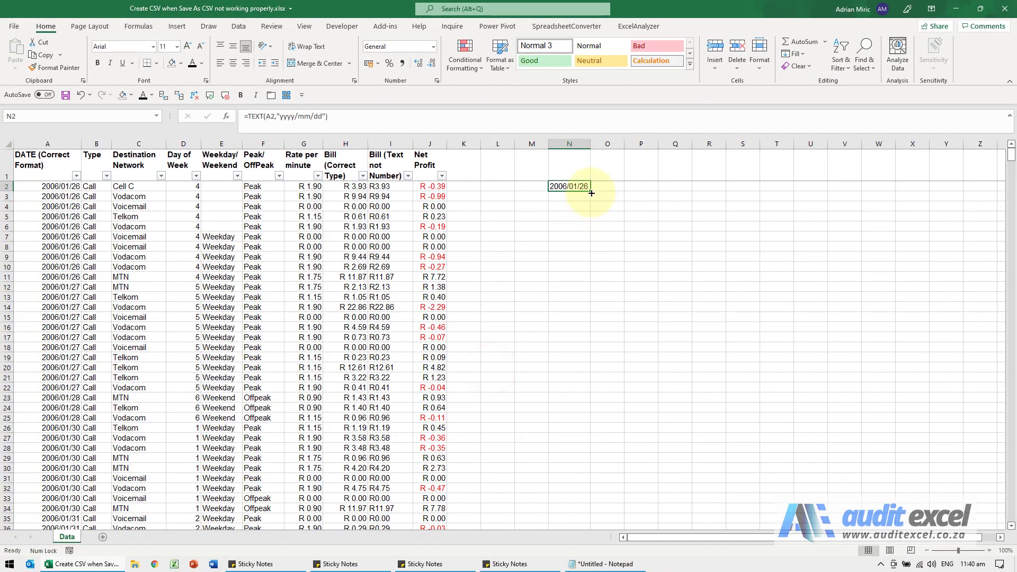
pyautogui.moveTo(591, 193); pyautogui.dragTo(589, 449)
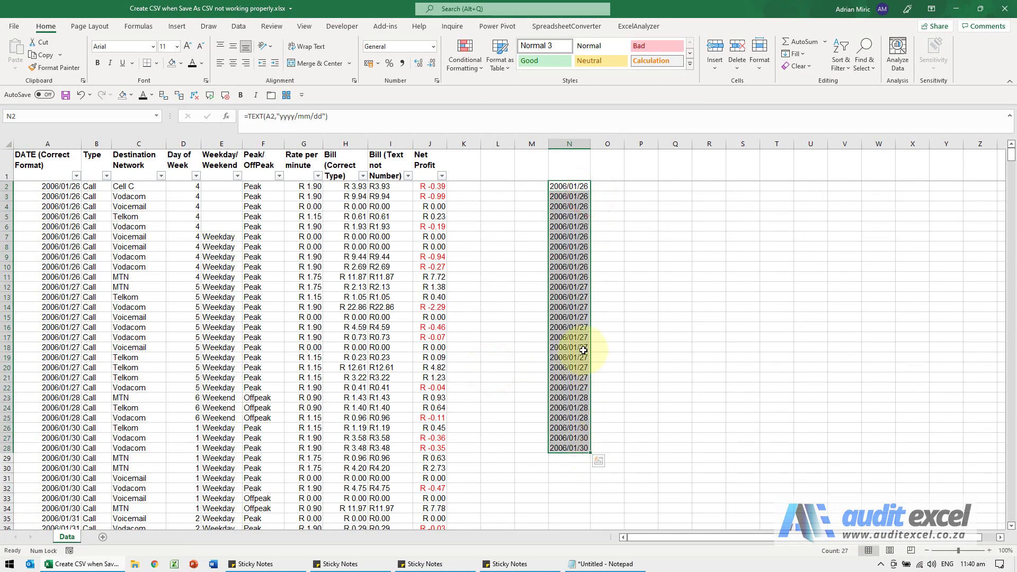
# Start a TEXTJOIN function in cell P2 using the function picker
pyautogui.click(606, 187)
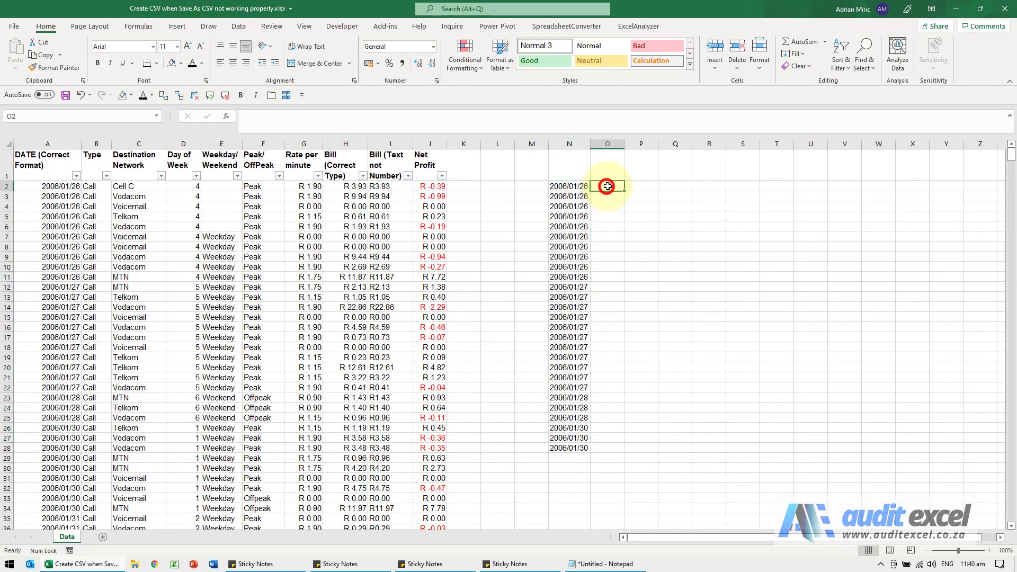
pyautogui.click(641, 188)
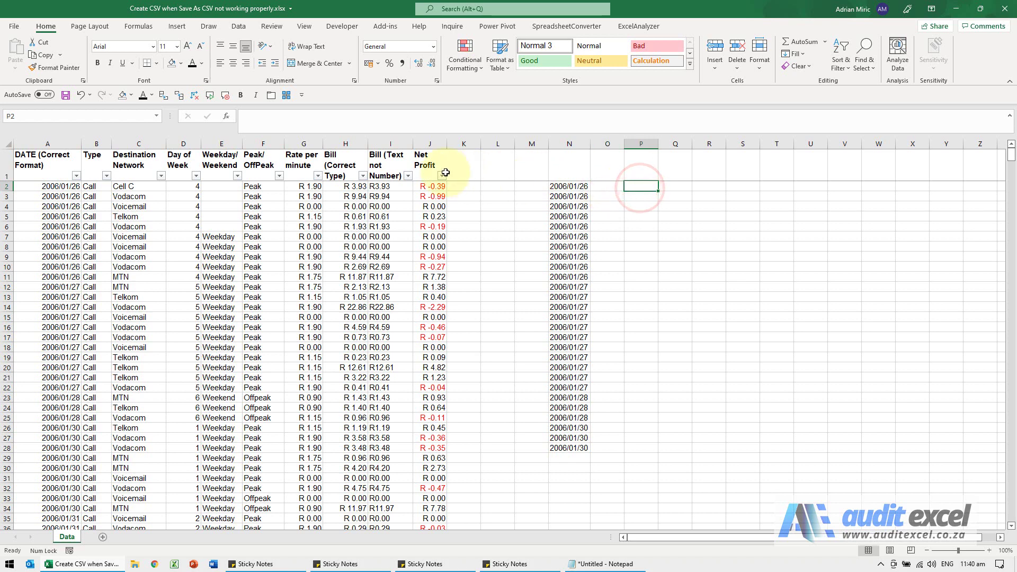
pyautogui.click(227, 117)
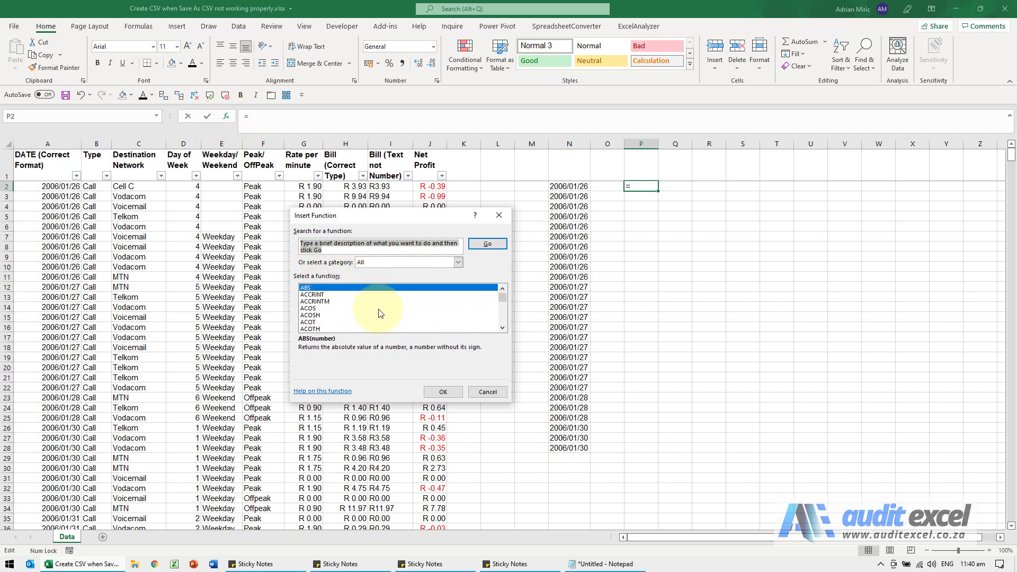
pyautogui.click(378, 311)
pyautogui.write('TEXT')
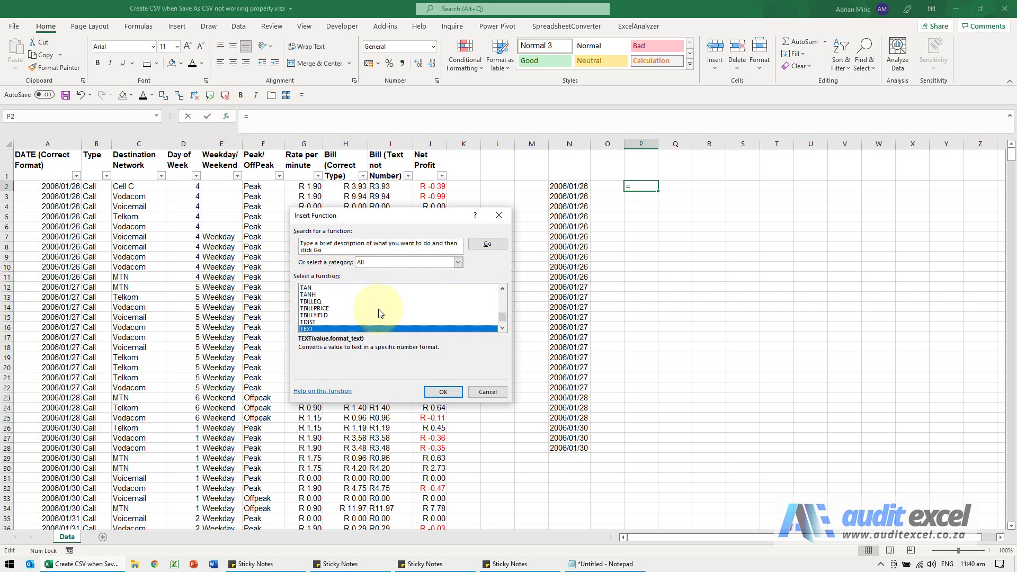
pyautogui.write('JOIN')
pyautogui.press('Return')
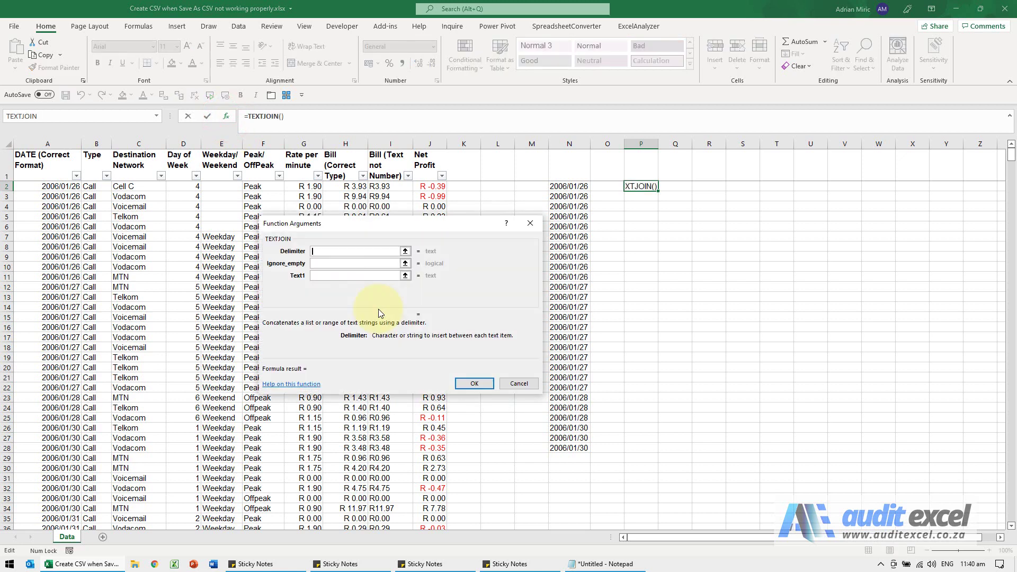
# Set TEXTJOIN's arguments to delimiter ";", FALSE, then N2 and B2:J2 as the text pieces
pyautogui.moveTo(385, 225); pyautogui.dragTo(411, 280)
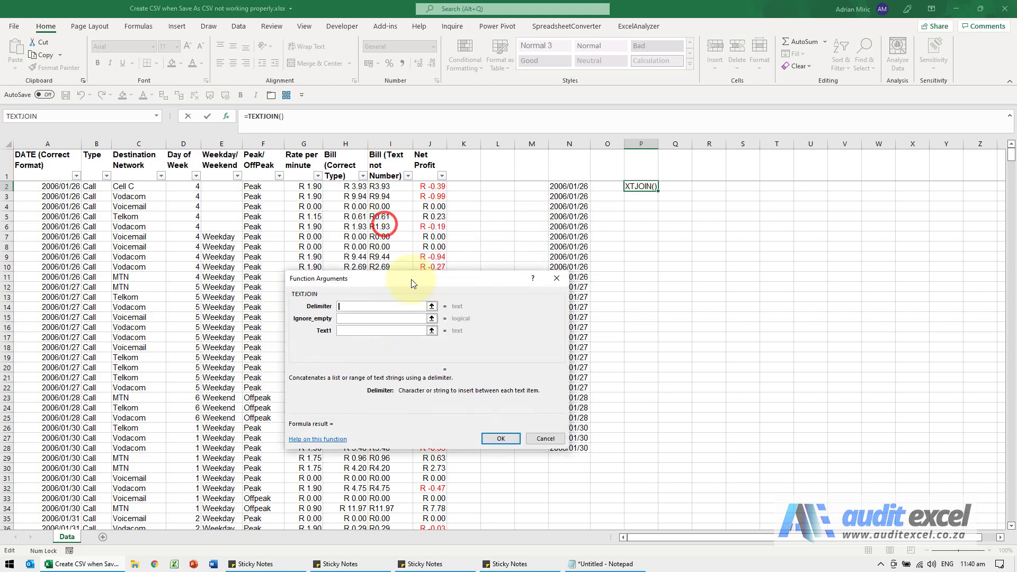
pyautogui.click(385, 306)
pyautogui.write('";')
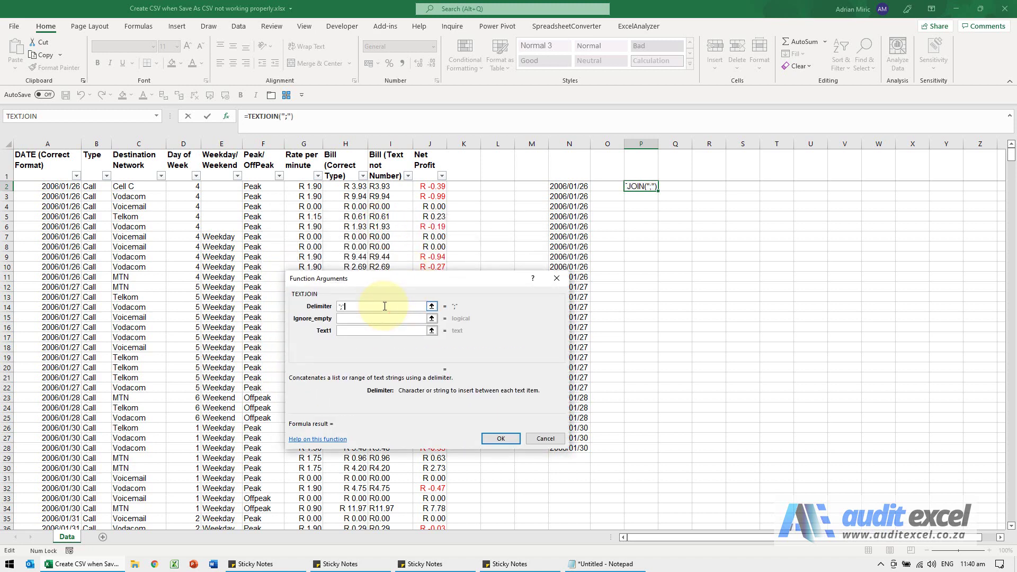
pyautogui.click(382, 319)
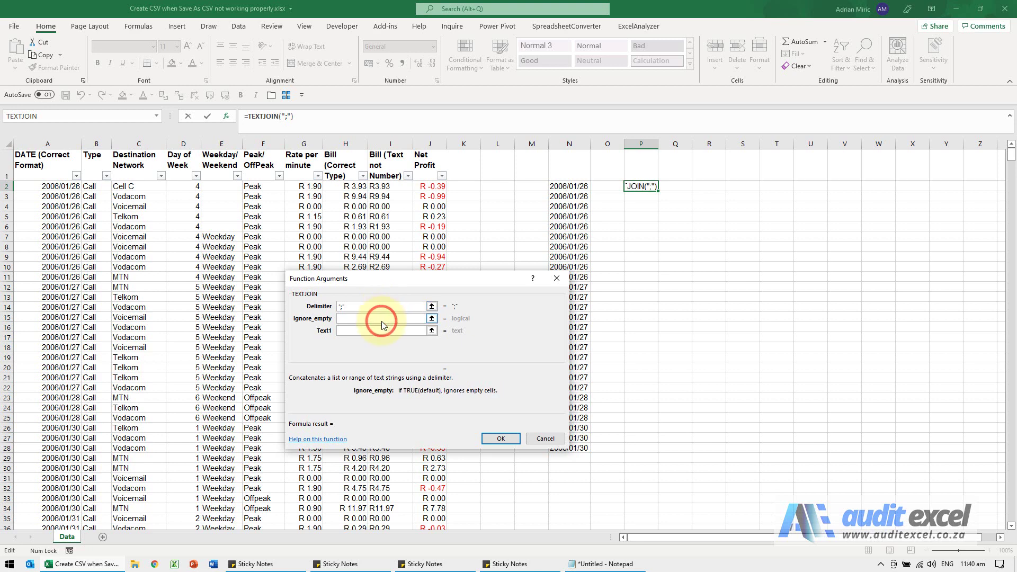
pyautogui.write('false')
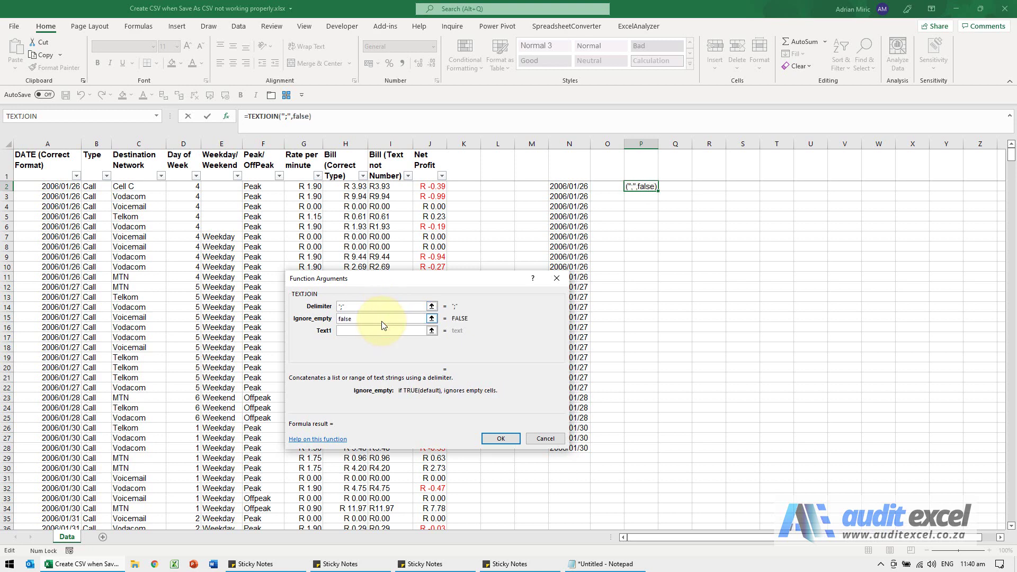
pyautogui.click(378, 329)
pyautogui.click(567, 186)
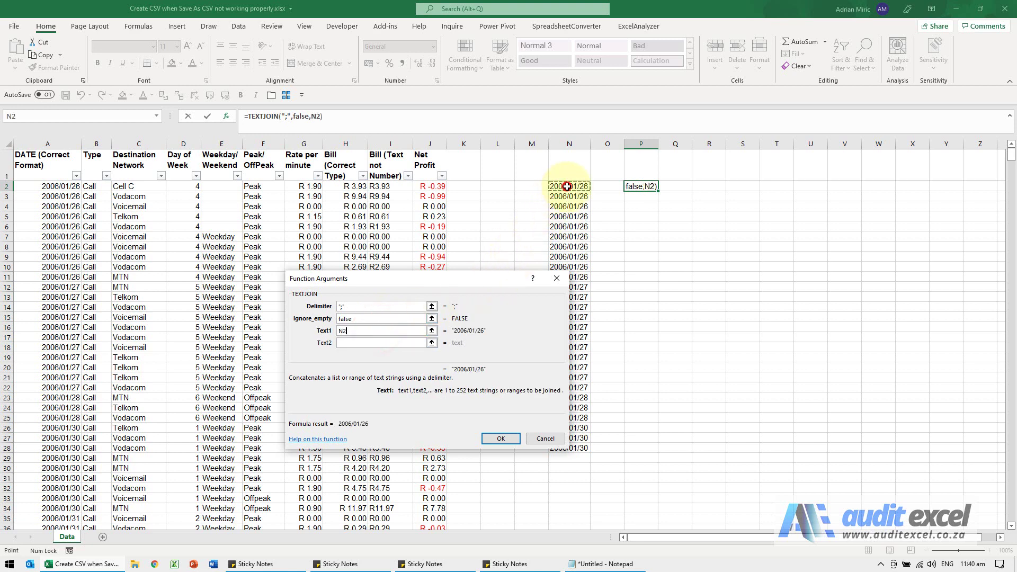
pyautogui.click(368, 343)
pyautogui.click(93, 187)
pyautogui.moveTo(93, 187); pyautogui.dragTo(425, 189)
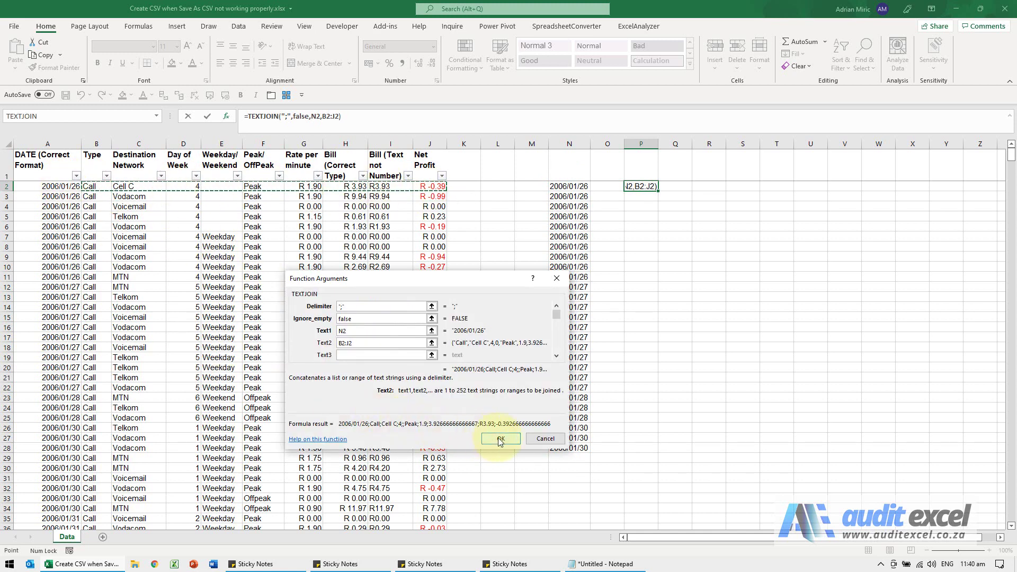
# Confirm the P2 formula, fill it down to P28, and widen column P
pyautogui.click(500, 440)
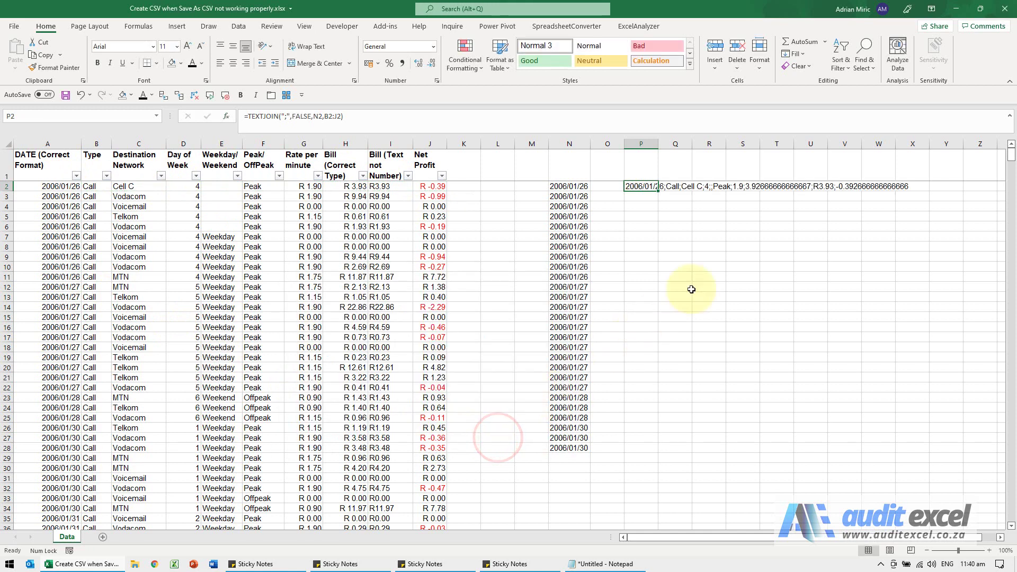
pyautogui.moveTo(659, 192); pyautogui.dragTo(647, 450)
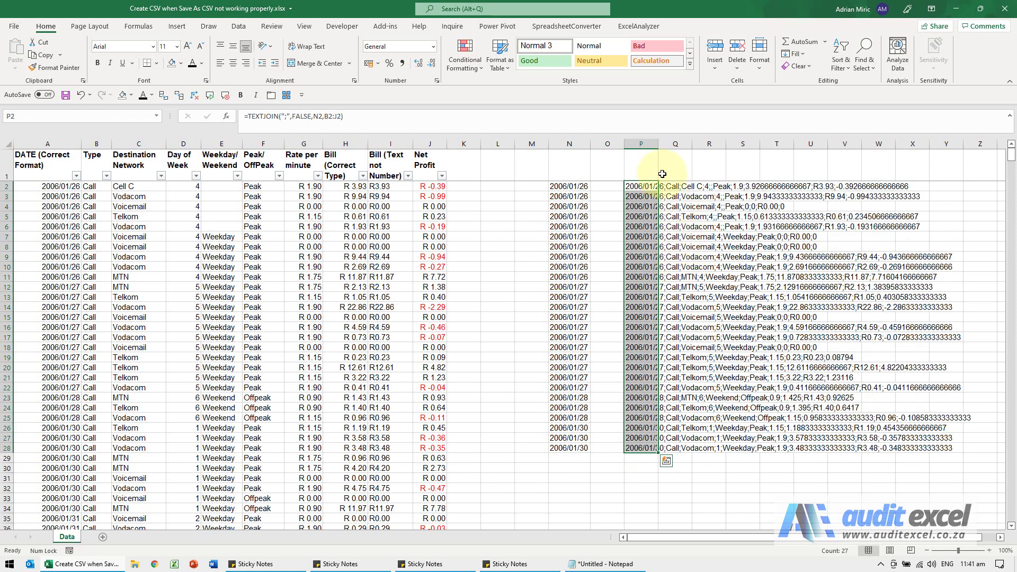
pyautogui.moveTo(657, 143); pyautogui.dragTo(741, 148)
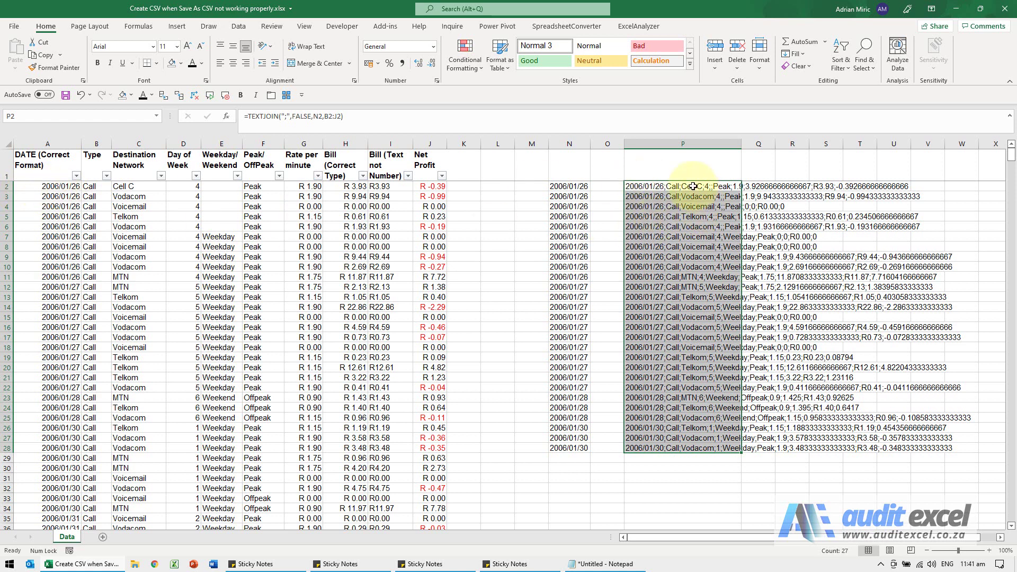
# Copy P2:P28 and replace all Notepad text with the 27 joined rows
pyautogui.hotkey('ctrl', 'c')
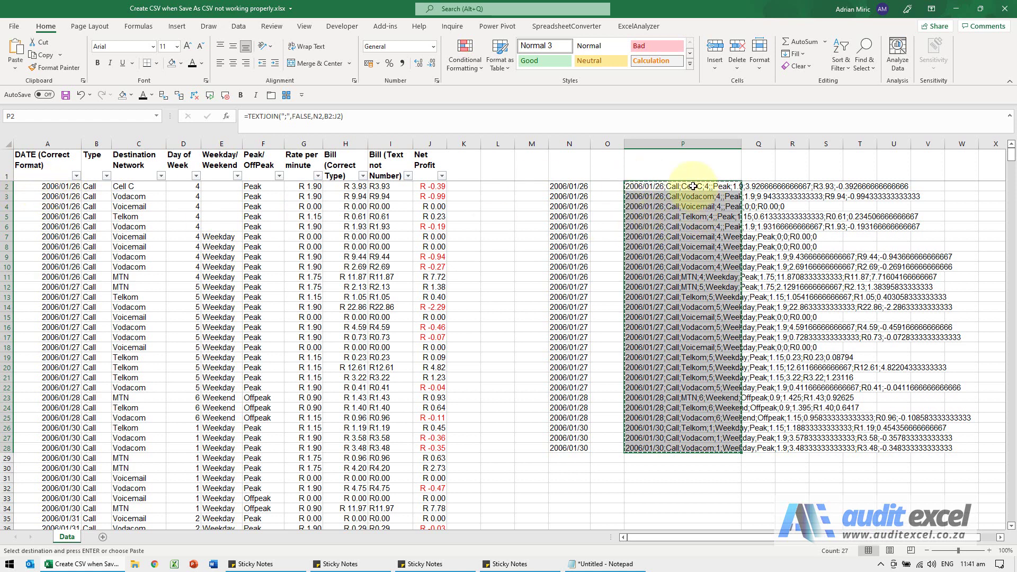
pyautogui.click(594, 563)
pyautogui.hotkey('ctrl', 'a')
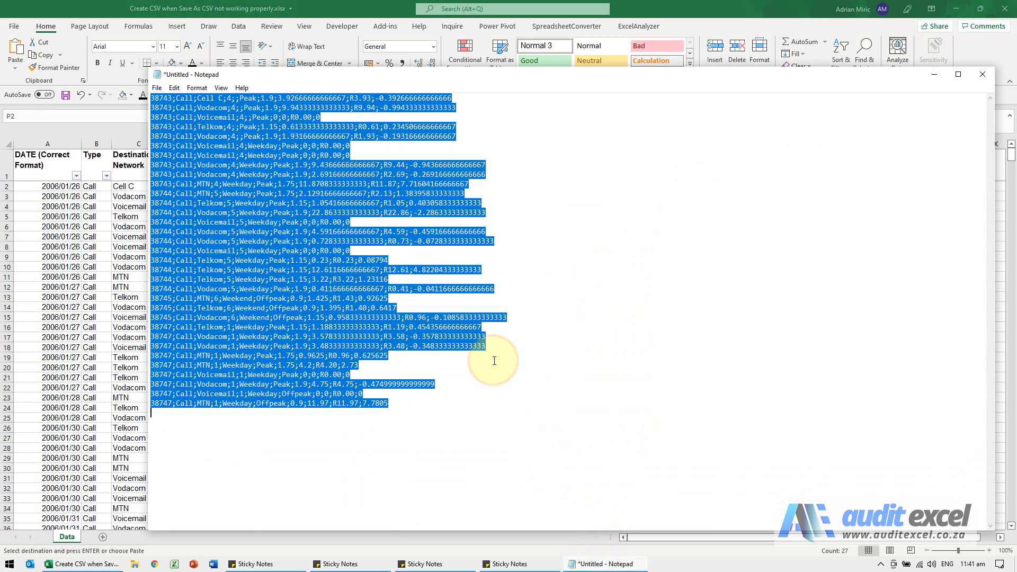
pyautogui.press('Delete')
pyautogui.hotkey('ctrl', 'v')
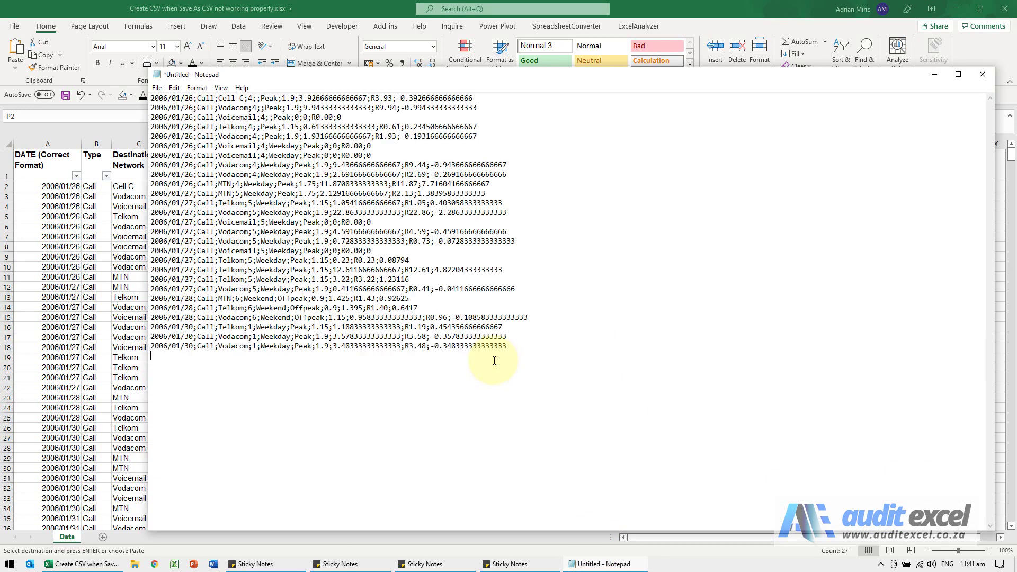